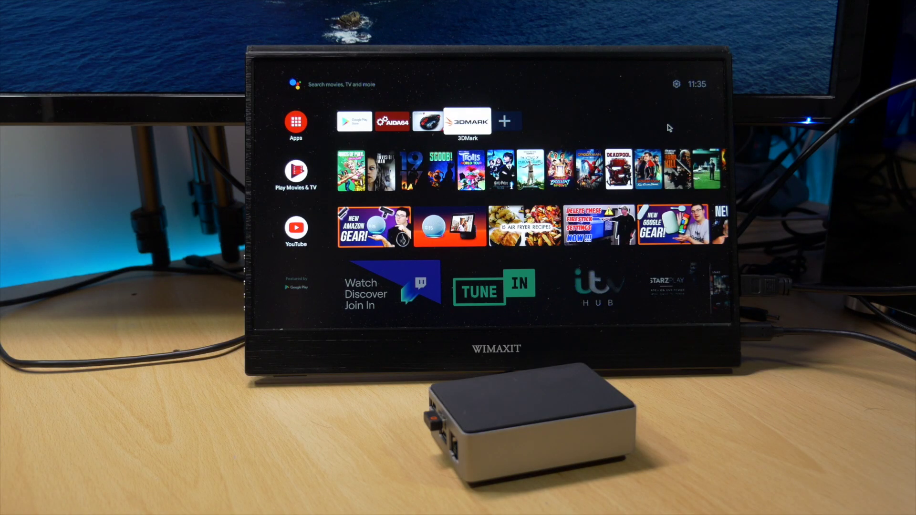
Browse the Top Selling Movies row past SCOOB! and Trolls World Tour, then open the LineageOS 17.1 Android TV build page.
{"action": "key", "text": "Down"}
{"action": "key", "text": "Right"}
{"action": "key", "text": "Right"}
{"action": "key", "text": "Right"}
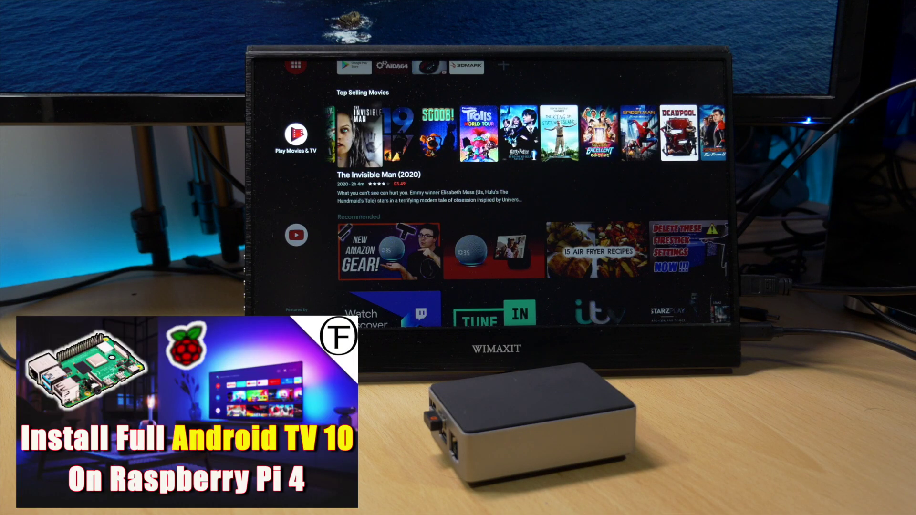
{"action": "key", "text": "Right"}
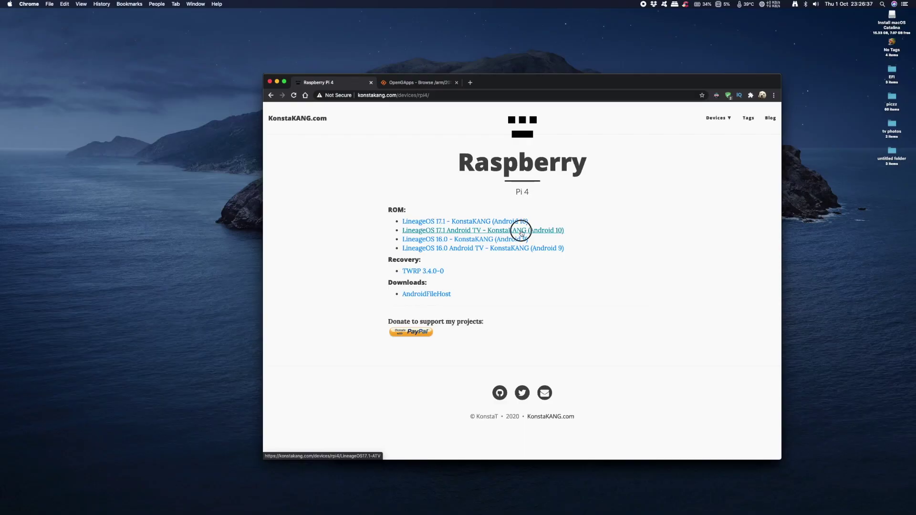
{"action": "left_click", "coordinate": [522, 233]}
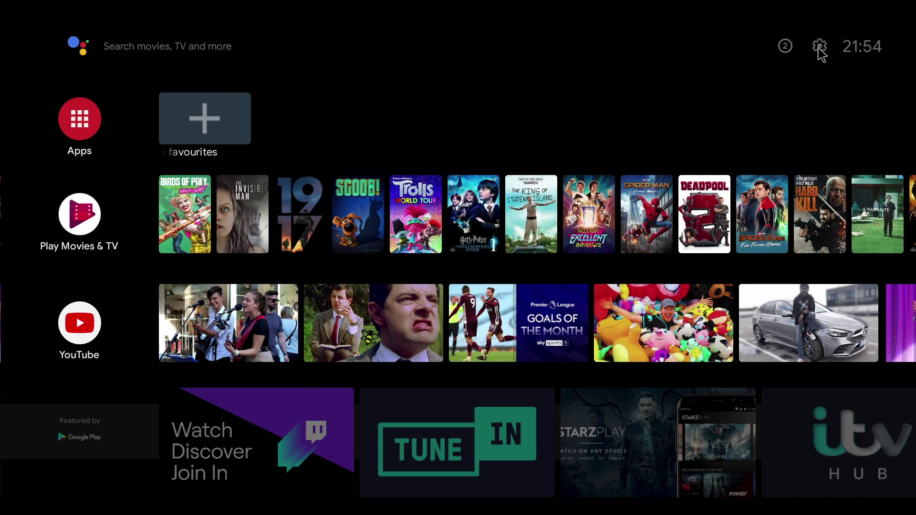
View About under Settings > Device Preferences, then pull down the quick settings panel.
{"action": "left_click", "coordinate": [820, 47]}
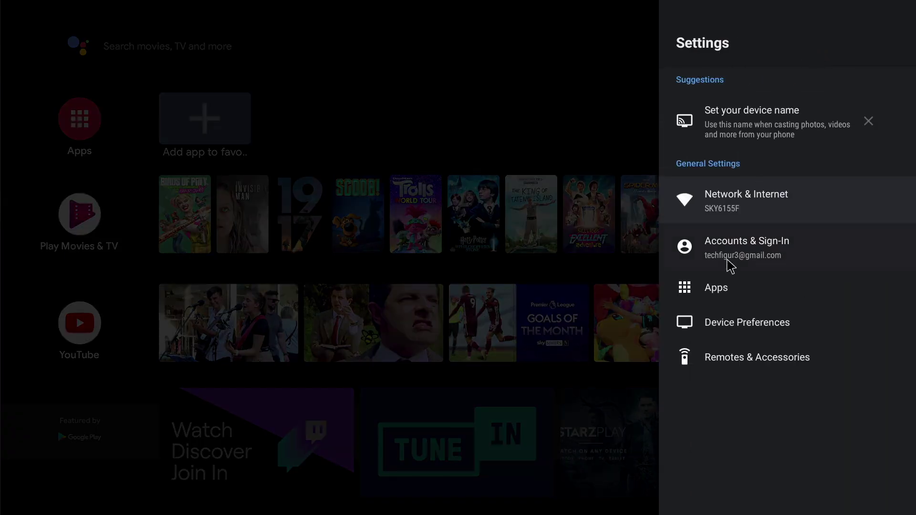
{"action": "left_click", "coordinate": [724, 336]}
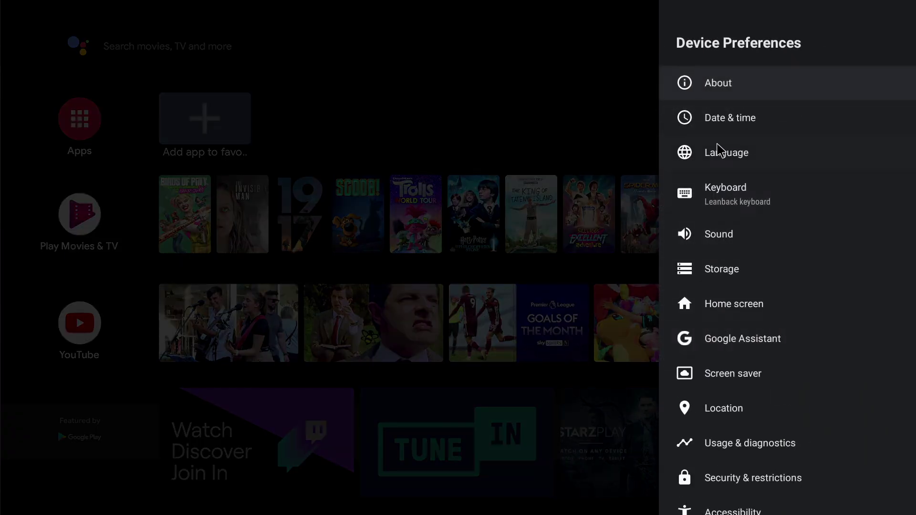
{"action": "left_click", "coordinate": [717, 84]}
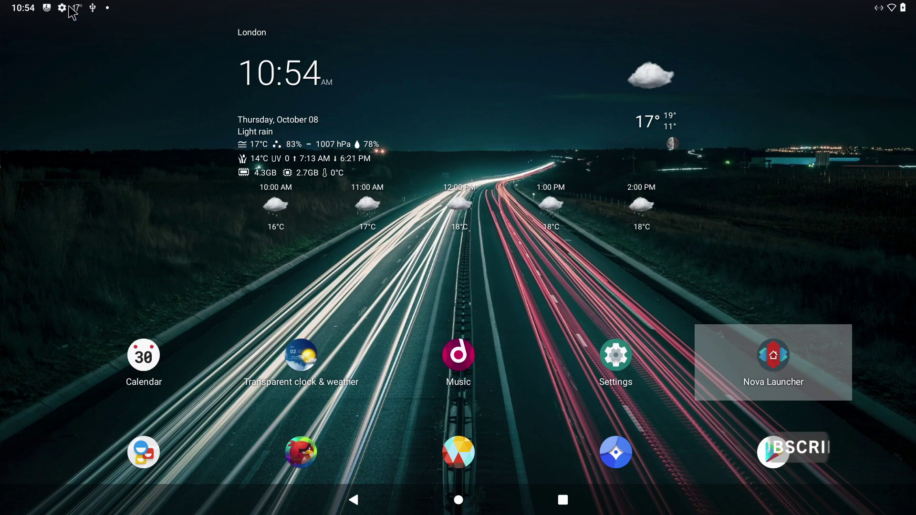
{"action": "left_click_drag", "start_coordinate": [71, 12], "coordinate": [188, 344]}
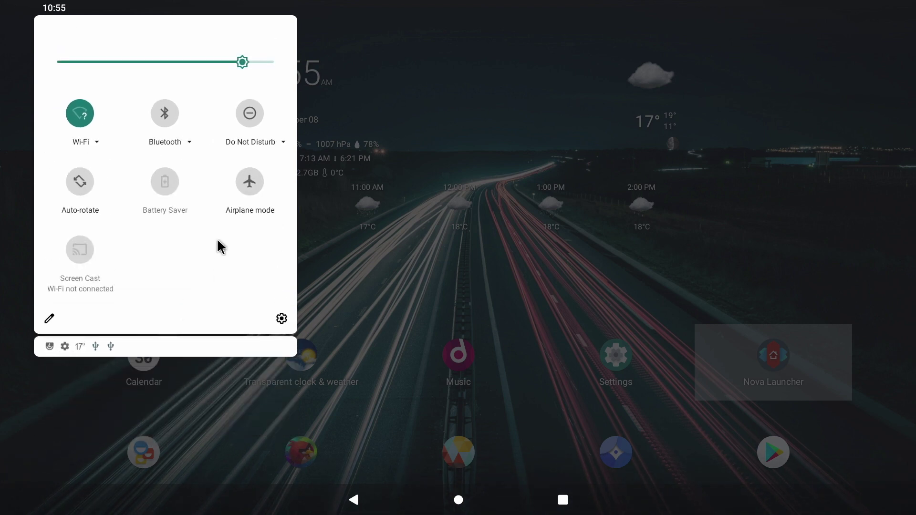
Check the Android version under Settings > About tablet.
{"action": "left_click", "coordinate": [281, 319]}
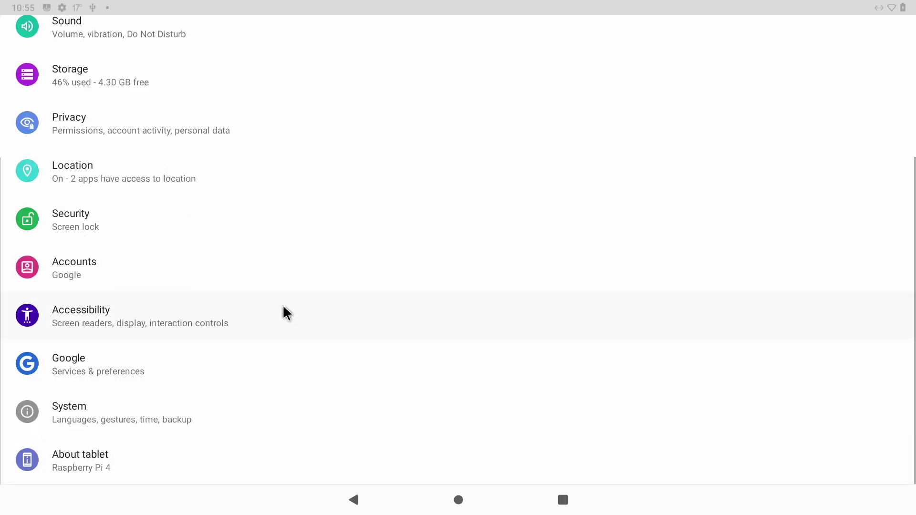
{"action": "left_click", "coordinate": [89, 467]}
{"action": "left_click", "coordinate": [125, 248]}
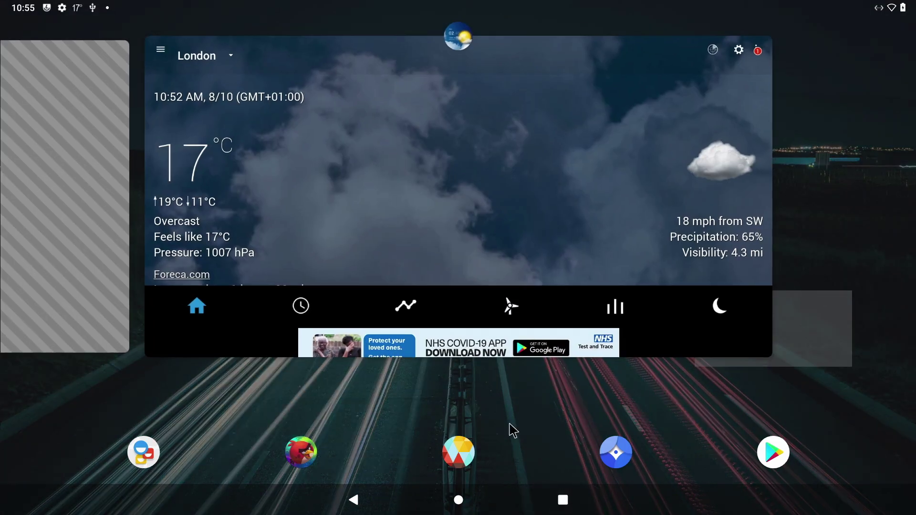
Reopen the Play Store from recent apps and go back to the 'widget' search results.
{"action": "left_click_drag", "start_coordinate": [256, 189], "coordinate": [664, 207]}
{"action": "left_click_drag", "start_coordinate": [314, 192], "coordinate": [824, 200]}
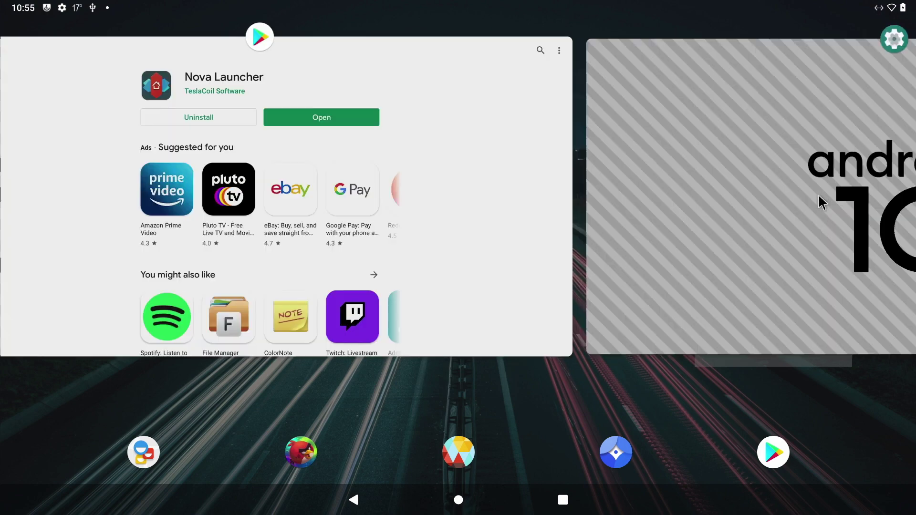
{"action": "left_click_drag", "start_coordinate": [310, 209], "coordinate": [684, 244]}
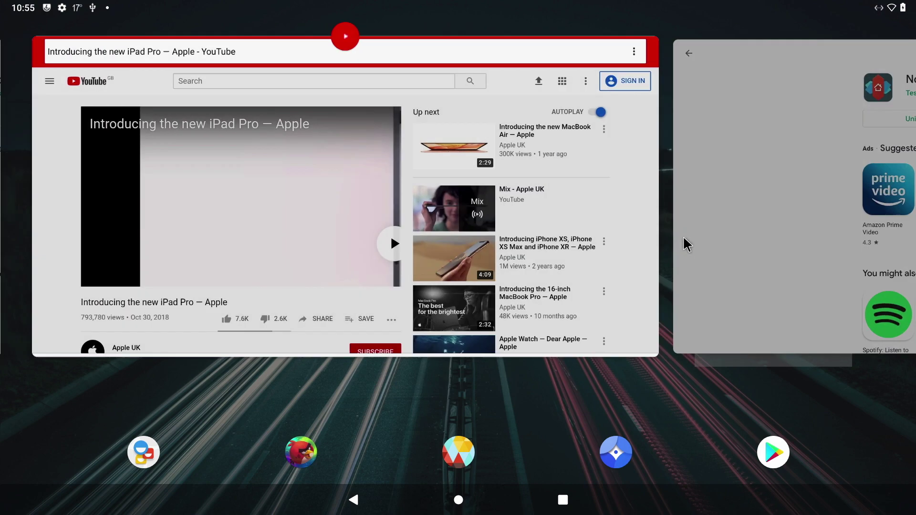
{"action": "left_click_drag", "start_coordinate": [567, 236], "coordinate": [242, 234]}
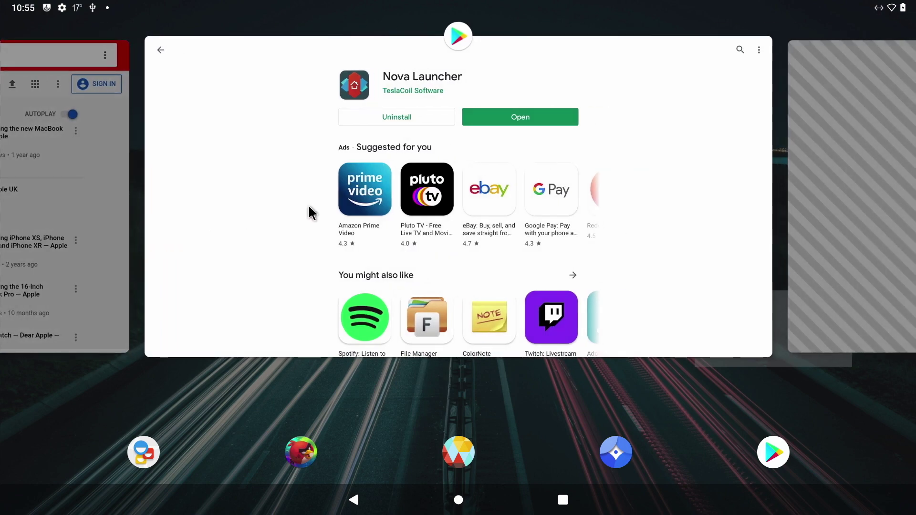
{"action": "left_click", "coordinate": [645, 198]}
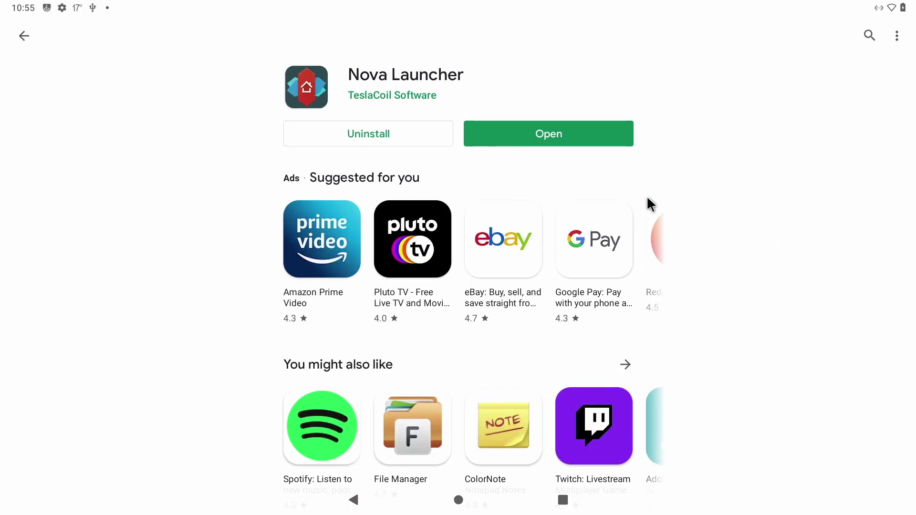
{"action": "left_click", "coordinate": [21, 38]}
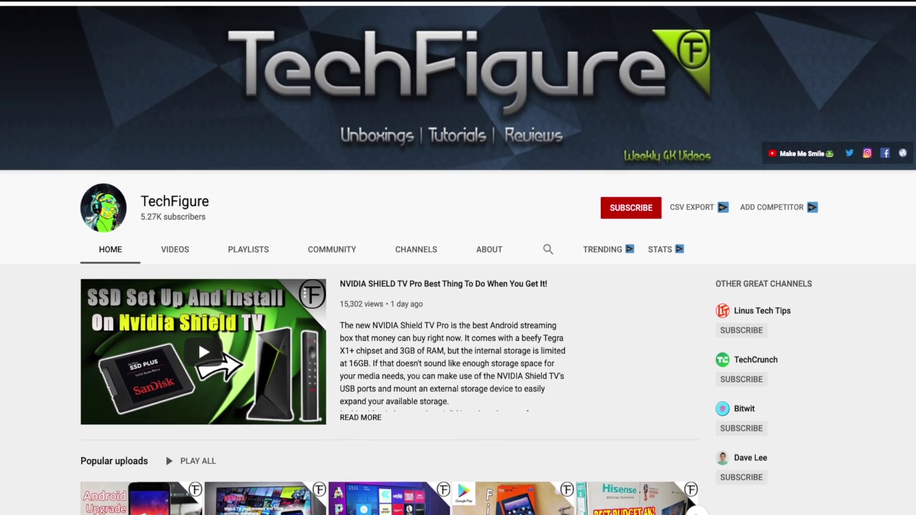
Subscribe to TechFigure and set its notification bell to All.
{"action": "left_click", "coordinate": [639, 208]}
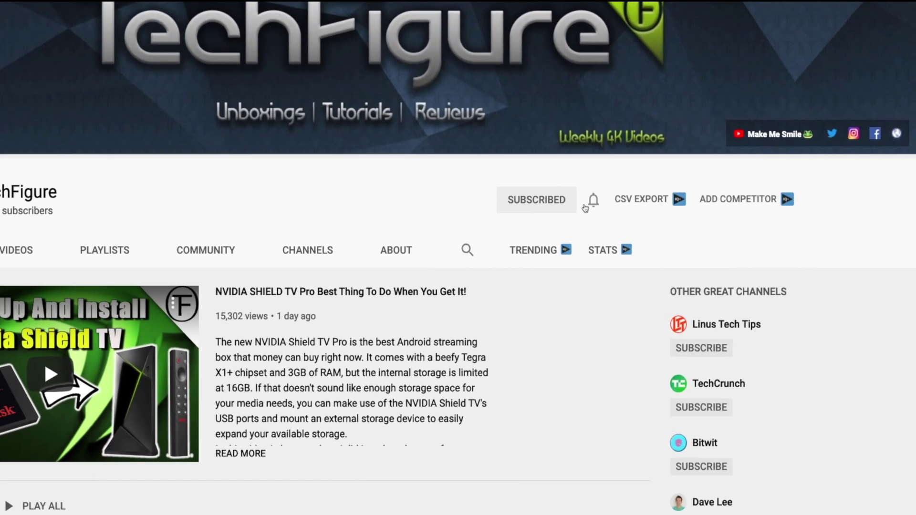
{"action": "left_click", "coordinate": [644, 209]}
{"action": "left_click", "coordinate": [594, 233]}
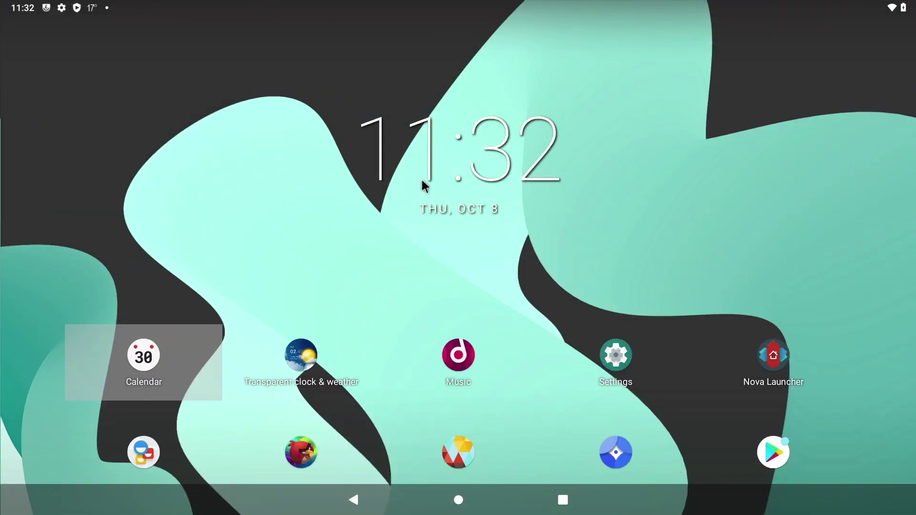
Remove the clock widget and place the [4x3] Hourly Transparent clock & weather widget on the home screen.
{"action": "left_click_drag", "start_coordinate": [422, 159], "coordinate": [464, 40]}
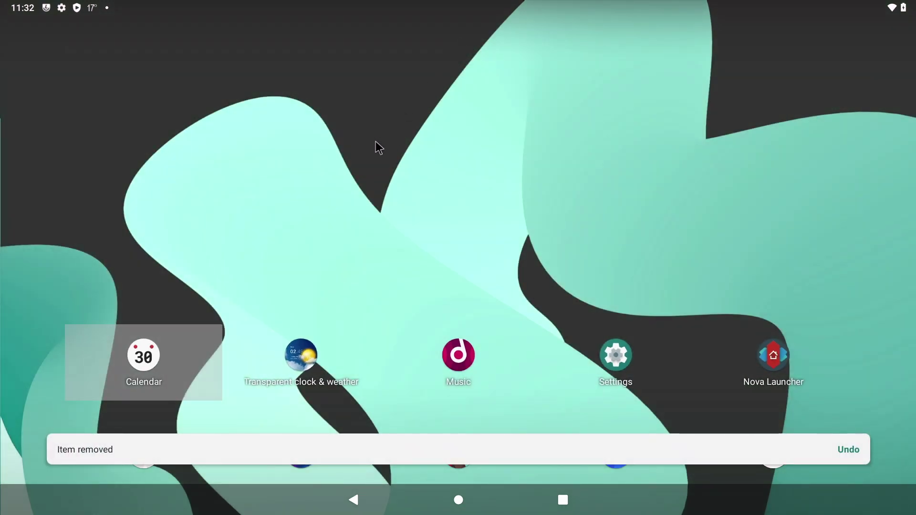
{"action": "left_click_drag", "start_coordinate": [375, 141], "coordinate": [376, 141]}
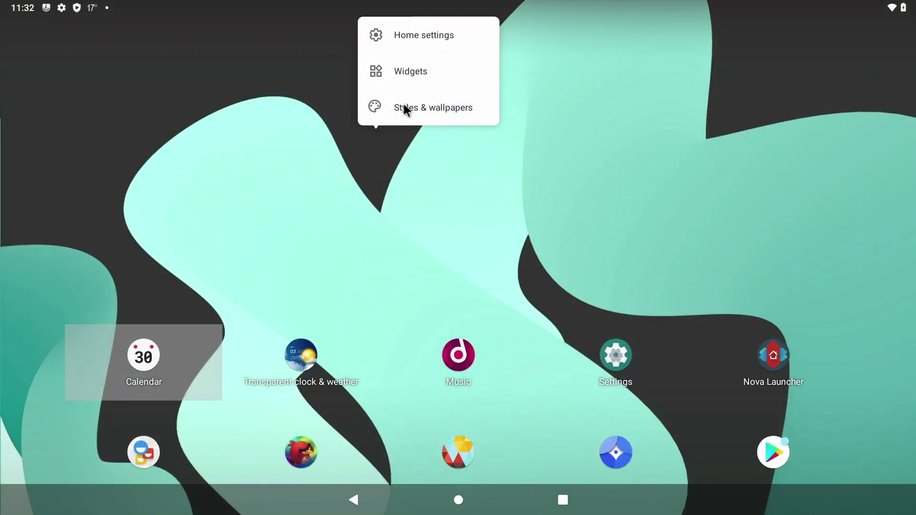
{"action": "left_click", "coordinate": [417, 70]}
{"action": "left_click_drag", "start_coordinate": [435, 404], "coordinate": [450, 182]}
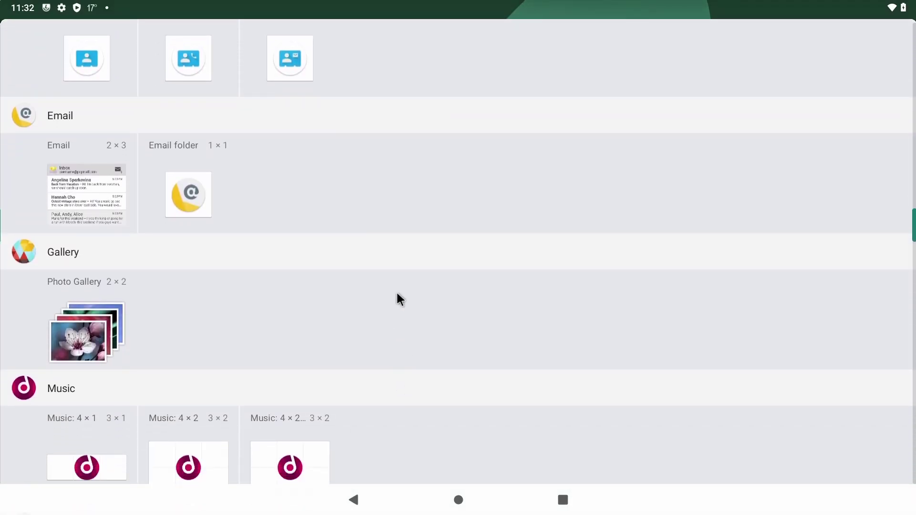
{"action": "left_click_drag", "start_coordinate": [399, 299], "coordinate": [393, 174]}
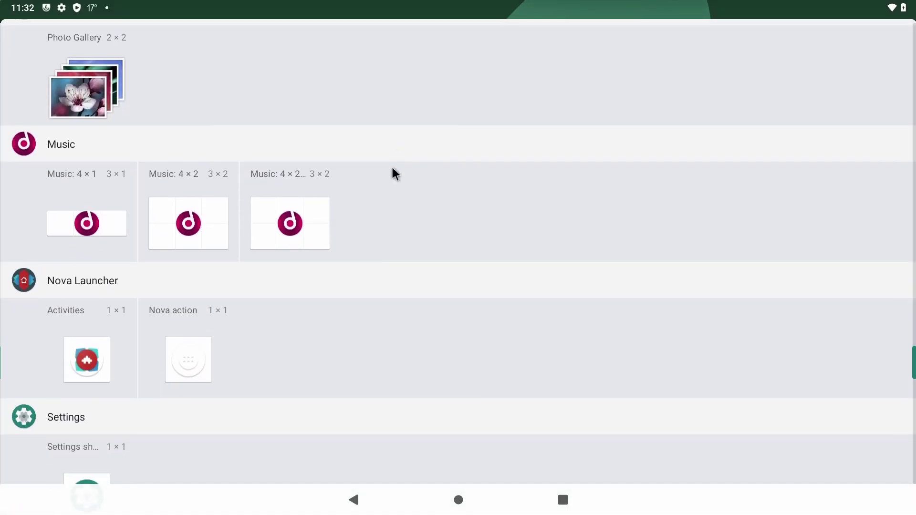
{"action": "left_click_drag", "start_coordinate": [385, 423], "coordinate": [403, 191]}
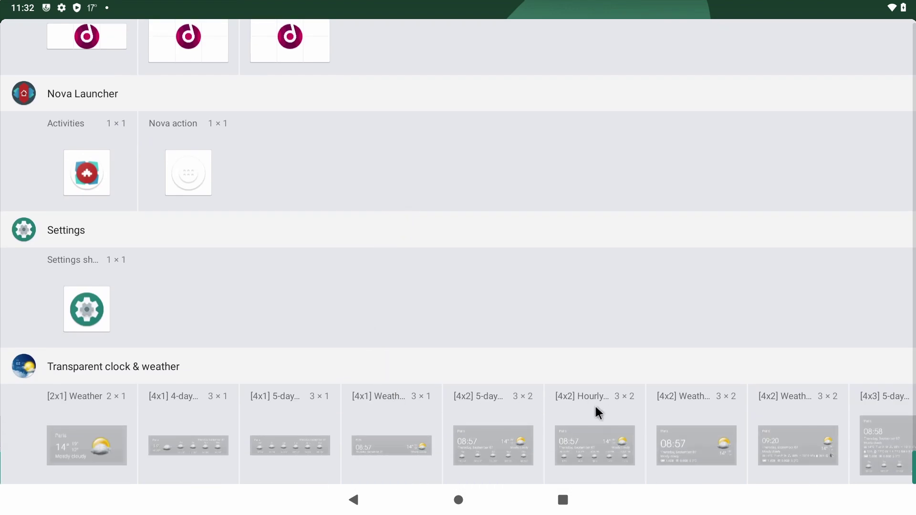
{"action": "left_click_drag", "start_coordinate": [595, 407], "coordinate": [200, 437]}
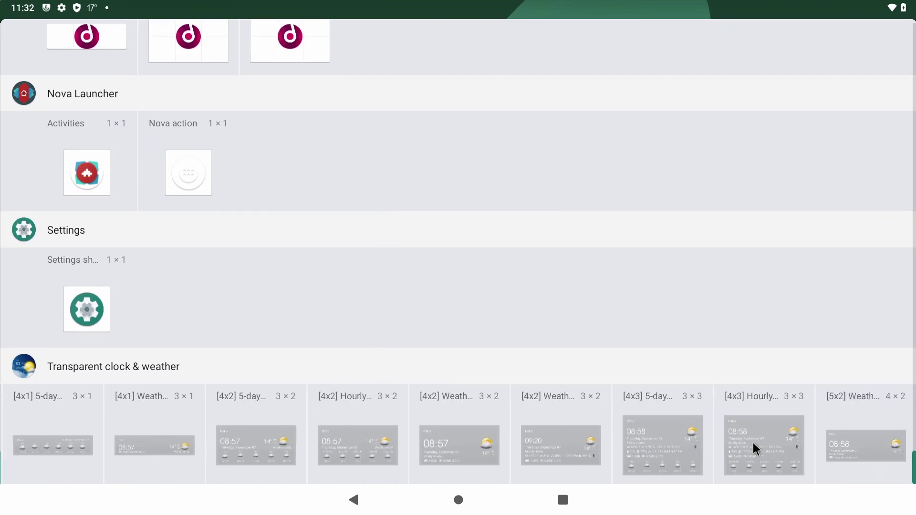
{"action": "left_click_drag", "start_coordinate": [753, 444], "coordinate": [375, 155]}
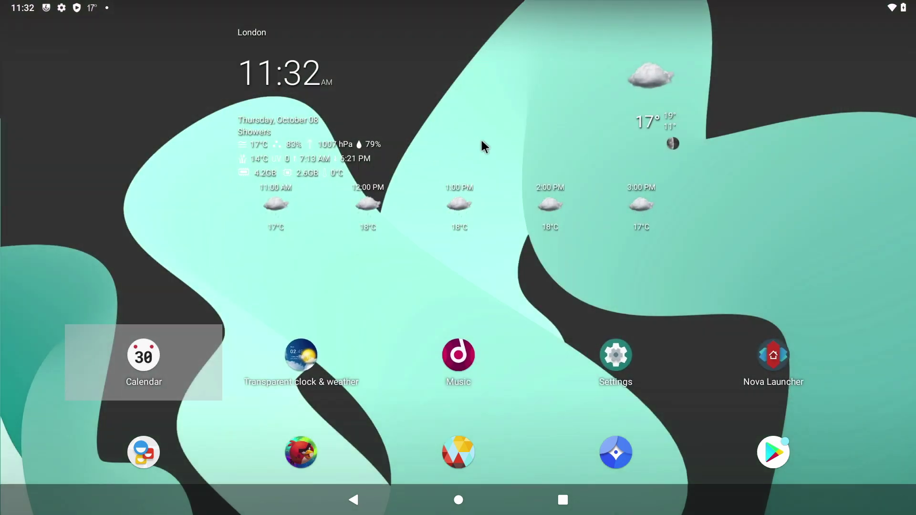
Resize the weather widget to stretch nearly the full screen width.
{"action": "left_click_drag", "start_coordinate": [482, 141], "coordinate": [478, 143]}
{"action": "left_click_drag", "start_coordinate": [688, 128], "coordinate": [897, 128]}
{"action": "left_click_drag", "start_coordinate": [231, 131], "coordinate": [67, 129]}
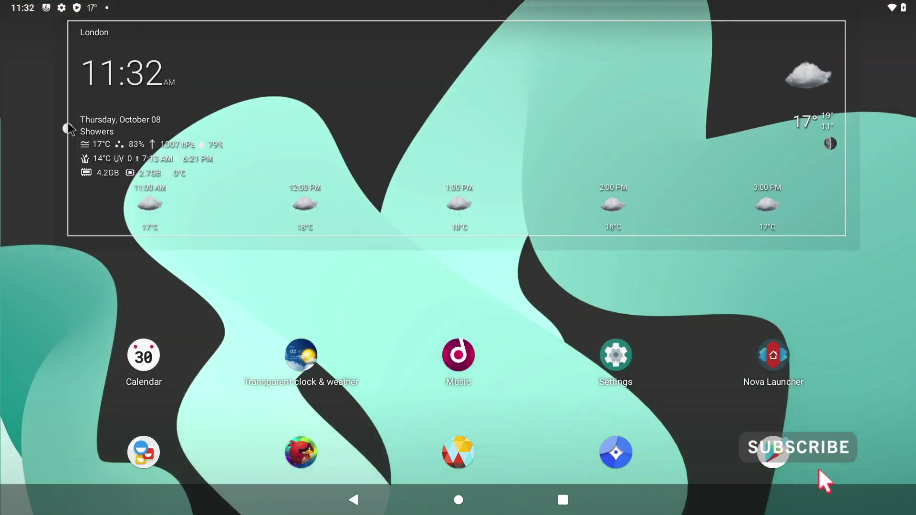
{"action": "left_click", "coordinate": [268, 282]}
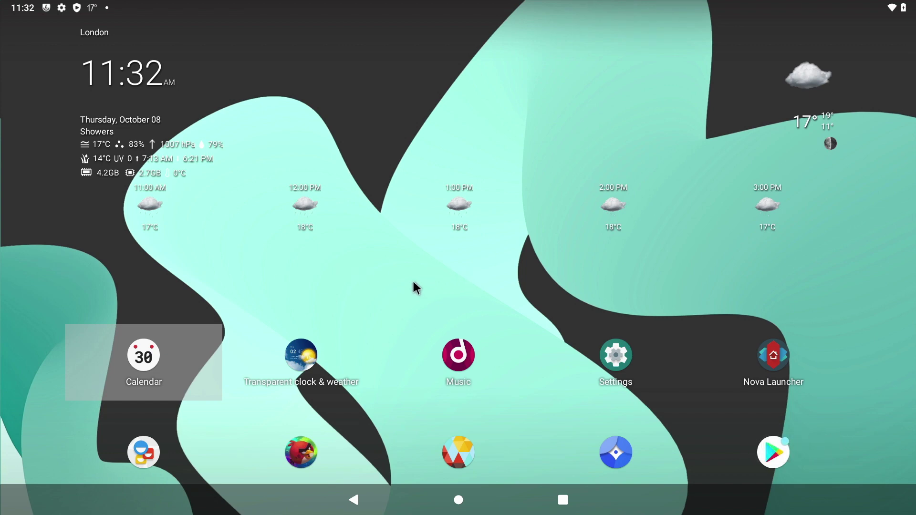
Check London's hourly temperature and wind charts in the weather app, then close it.
{"action": "left_click", "coordinate": [458, 205]}
{"action": "left_click", "coordinate": [687, 420]}
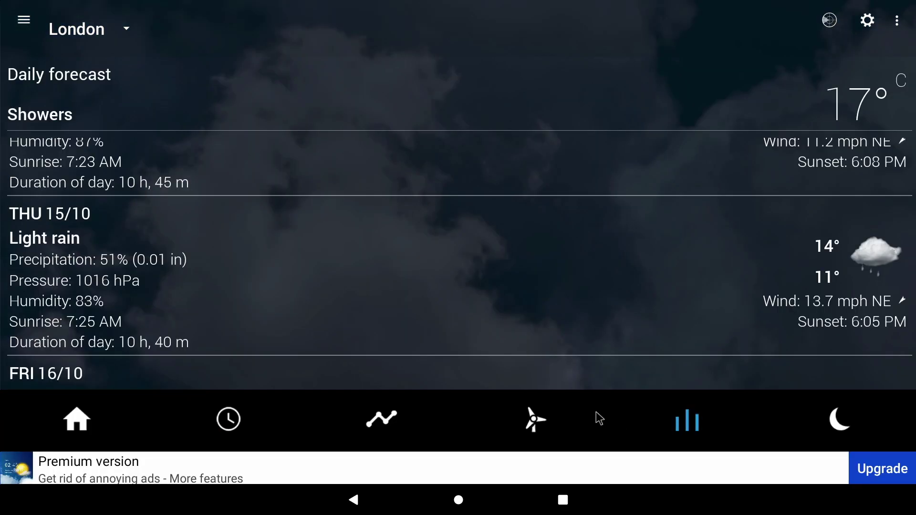
{"action": "left_click", "coordinate": [534, 419]}
{"action": "left_click", "coordinate": [387, 419]}
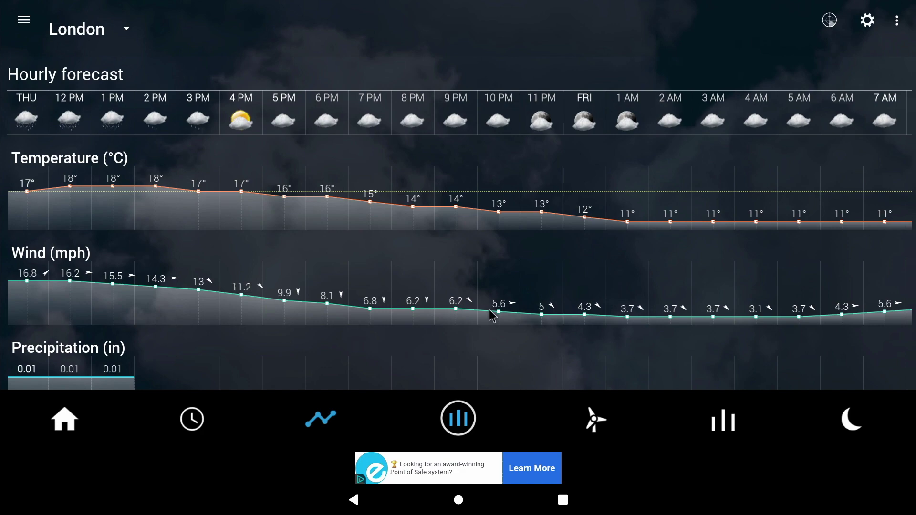
{"action": "left_click_drag", "start_coordinate": [493, 315], "coordinate": [509, 75]}
{"action": "key", "text": "Escape"}
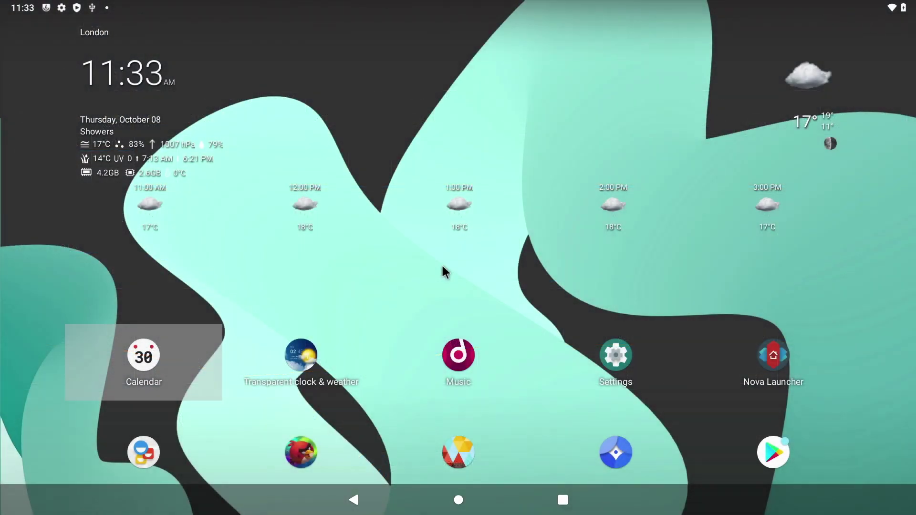
Set the night-highway light-trails photo from On-device wallpapers as home and lock screen wallpaper.
{"action": "left_click", "coordinate": [445, 274]}
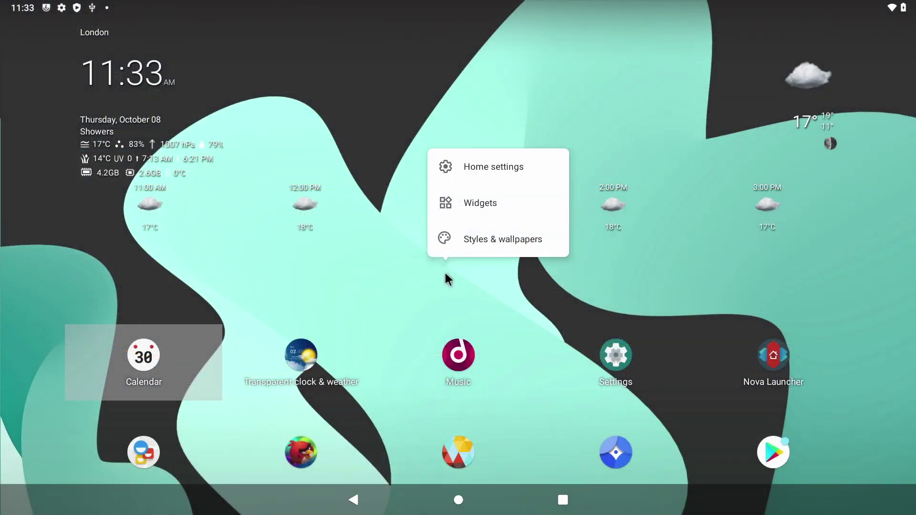
{"action": "left_click", "coordinate": [488, 240]}
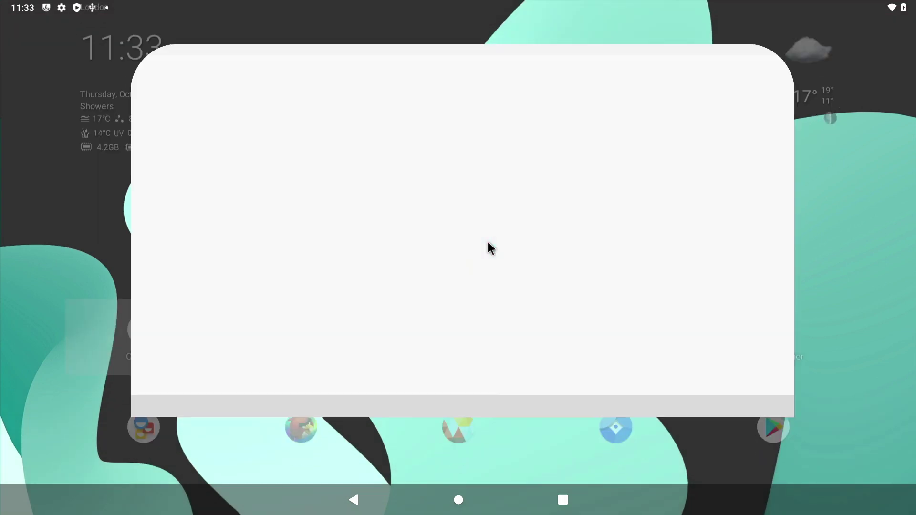
{"action": "left_click", "coordinate": [473, 188]}
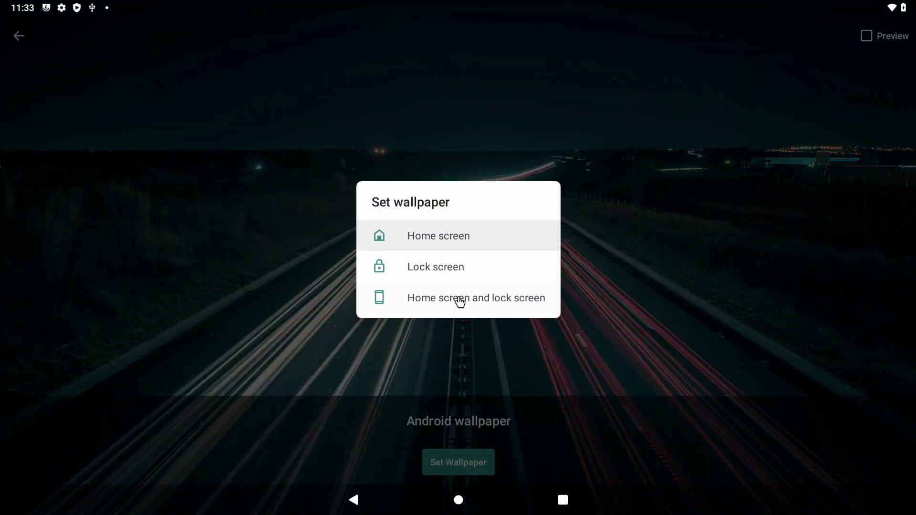
{"action": "left_click", "coordinate": [445, 303]}
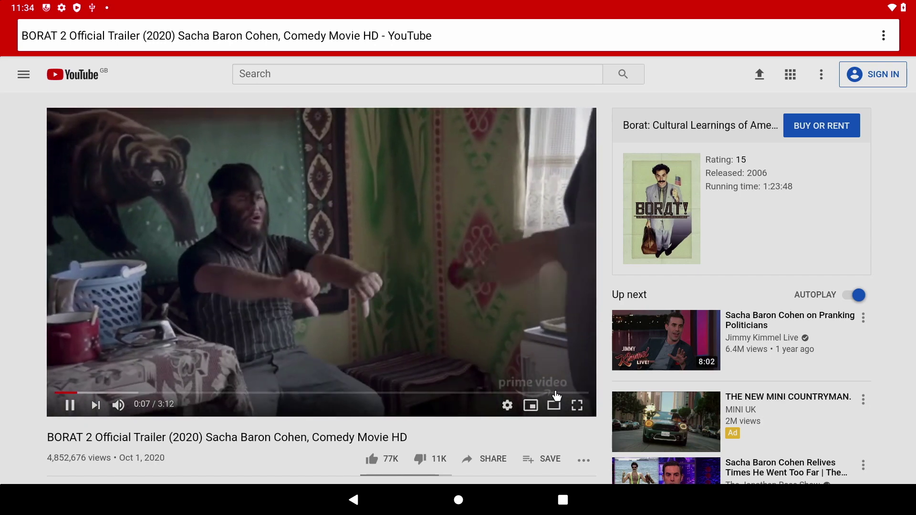
Switch the BORAT 2 trailer to 1080p, skip ahead to about 1:06, and pause at 1:14.
{"action": "left_click", "coordinate": [508, 406]}
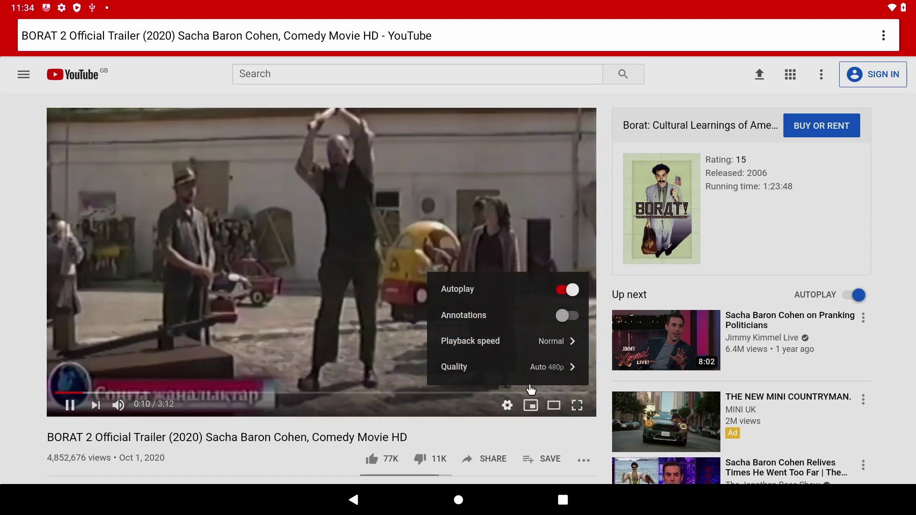
{"action": "left_click", "coordinate": [550, 367]}
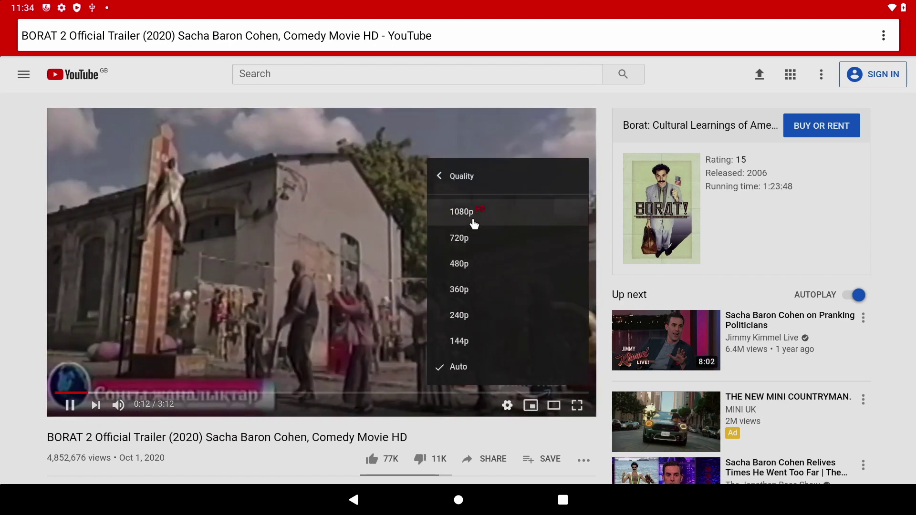
{"action": "left_click", "coordinate": [459, 212]}
{"action": "left_click", "coordinate": [238, 393]}
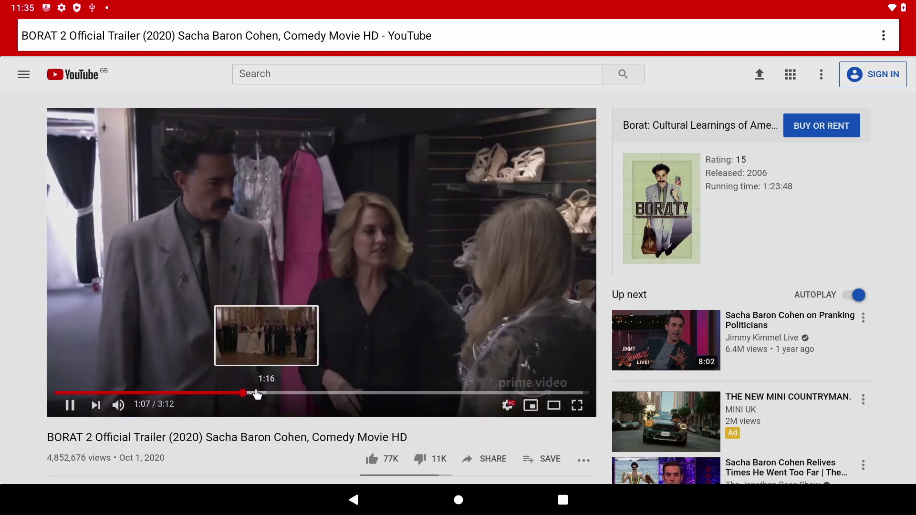
{"action": "left_click", "coordinate": [70, 406]}
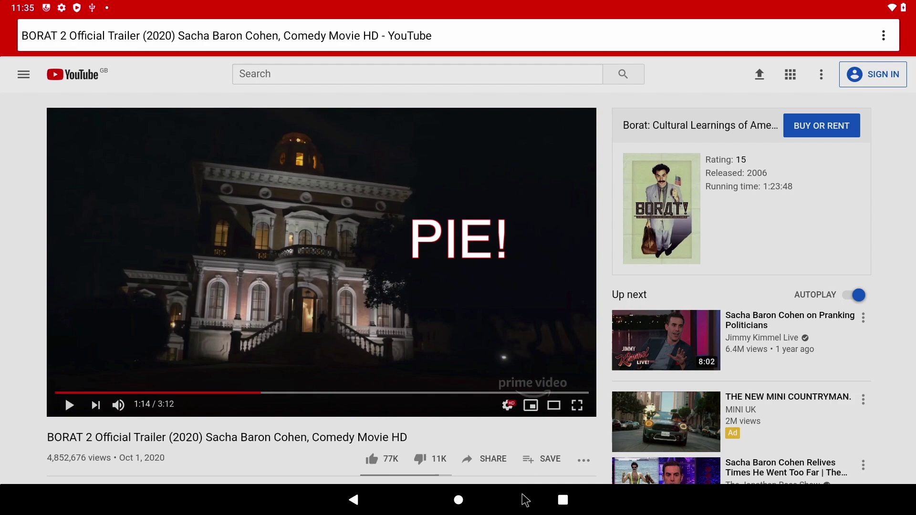
Flip through recent apps to the wallpaper picker and weather moon forecast, then reposition the Play Store icon.
{"action": "left_click", "coordinate": [564, 500]}
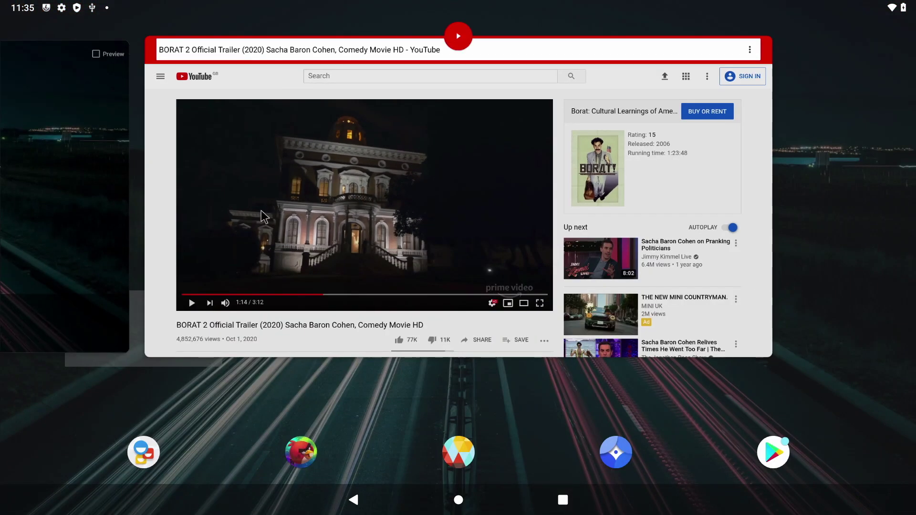
{"action": "left_click_drag", "start_coordinate": [264, 217], "coordinate": [654, 233]}
{"action": "left_click_drag", "start_coordinate": [343, 245], "coordinate": [588, 247]}
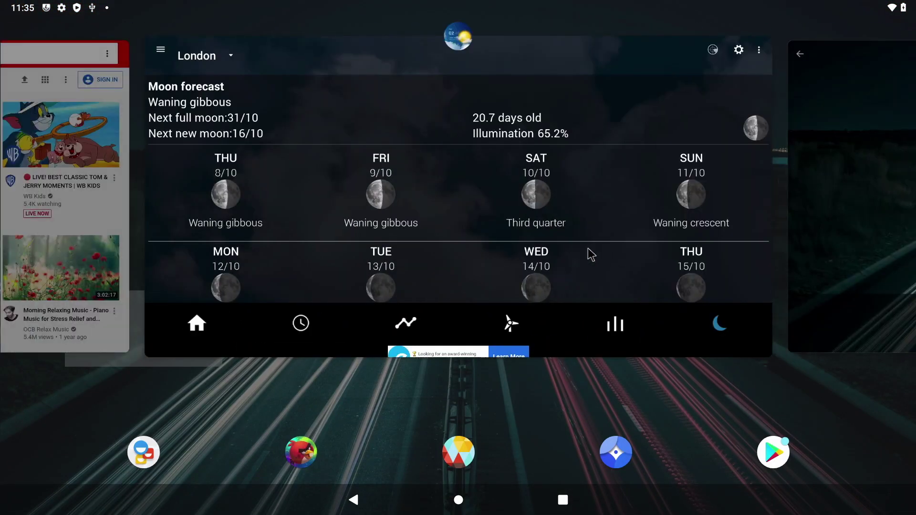
{"action": "left_click_drag", "start_coordinate": [354, 232], "coordinate": [691, 268]}
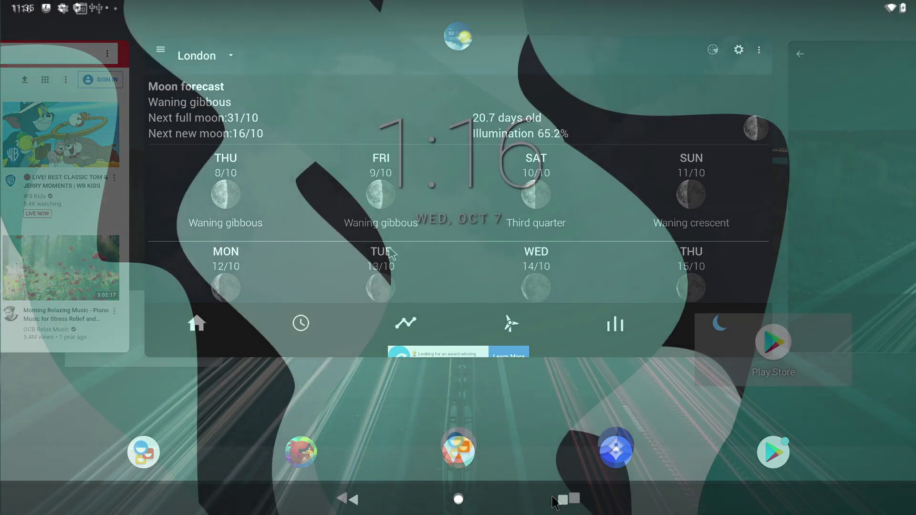
{"action": "left_click_drag", "start_coordinate": [773, 450], "coordinate": [750, 377]}
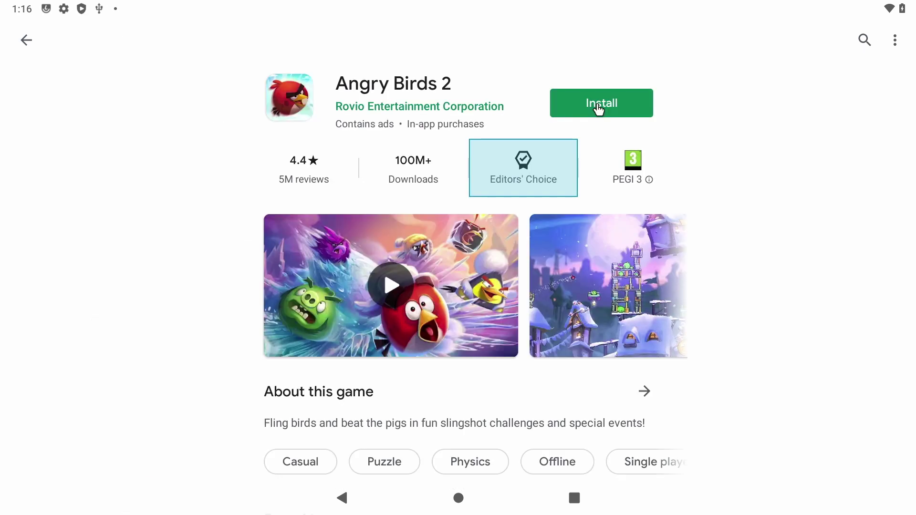
Install Angry Birds 2 and fire the red bird at the pigs' tower in the tutorial.
{"action": "left_click", "coordinate": [599, 110]}
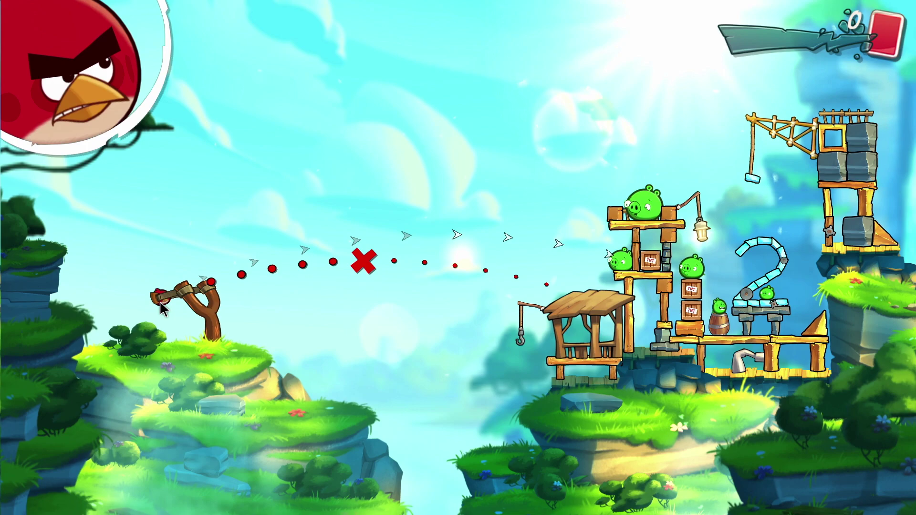
{"action": "left_click_drag", "start_coordinate": [159, 306], "coordinate": [160, 306]}
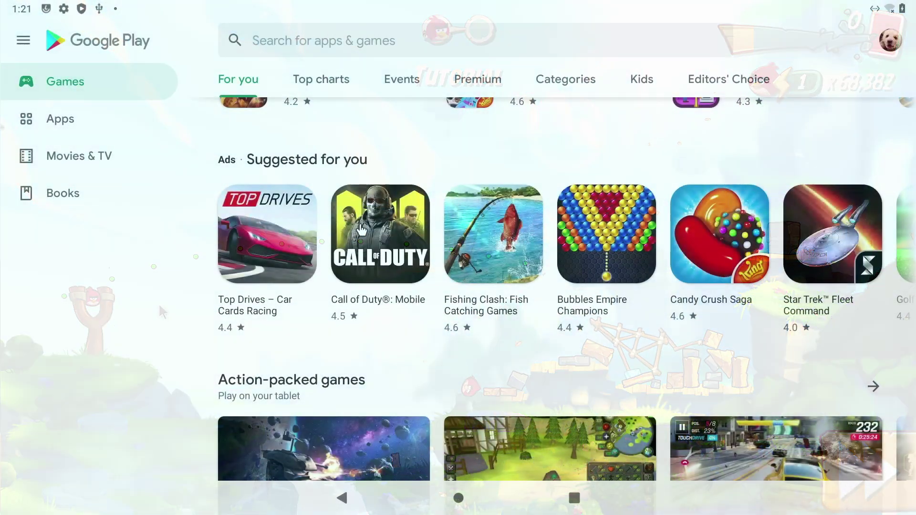
Browse the Call of Duty: Mobile Play Store page, then briefly open Contacts and return home.
{"action": "left_click", "coordinate": [359, 229]}
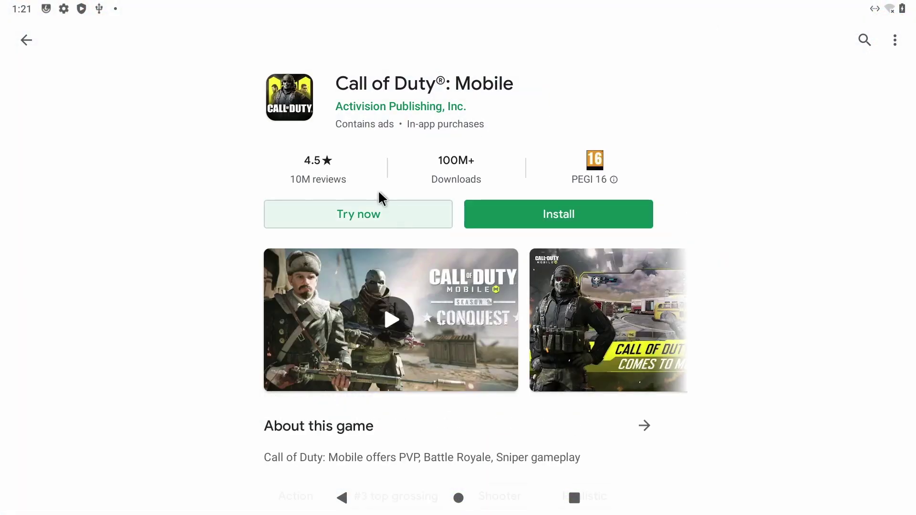
{"action": "scroll", "coordinate": [420, 219], "scroll_direction": "down", "scroll_amount": 2}
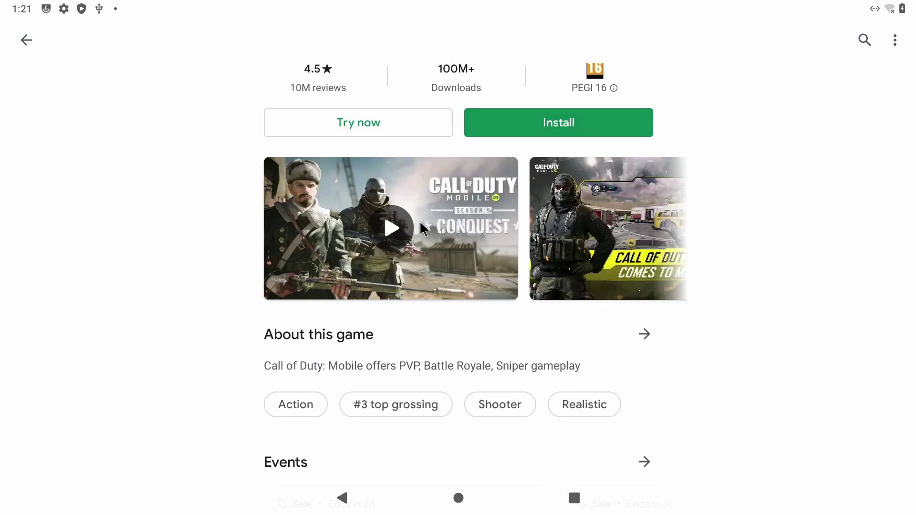
{"action": "scroll", "coordinate": [419, 220], "scroll_direction": "up", "scroll_amount": 1}
{"action": "scroll", "coordinate": [420, 221], "scroll_direction": "down", "scroll_amount": 6}
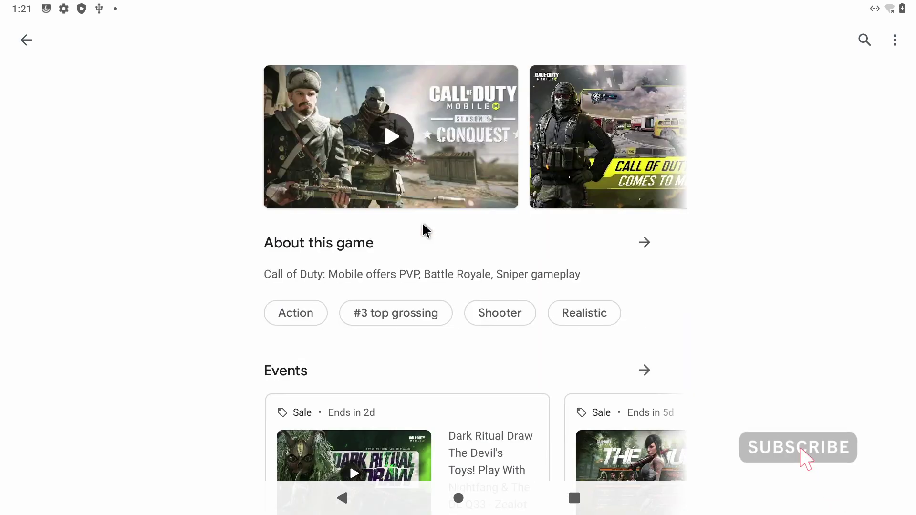
{"action": "scroll", "coordinate": [422, 225], "scroll_direction": "down", "scroll_amount": 10}
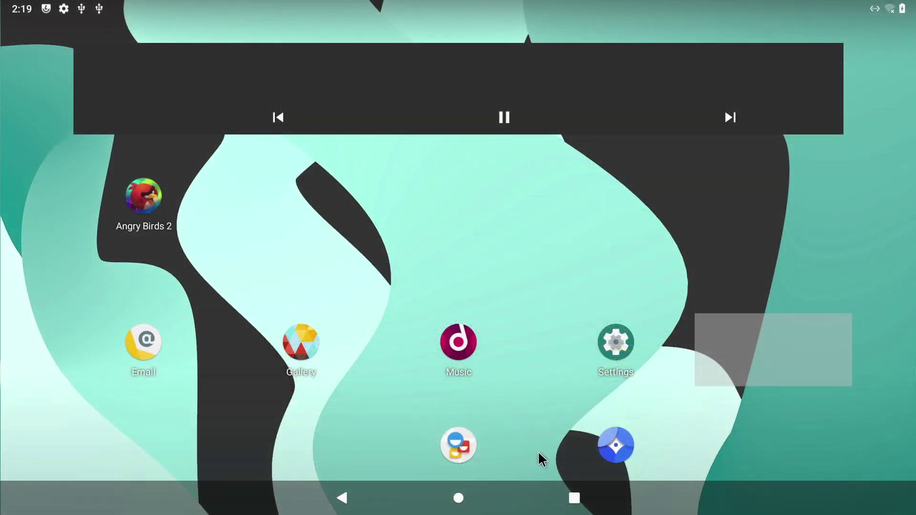
{"action": "left_click", "coordinate": [459, 450]}
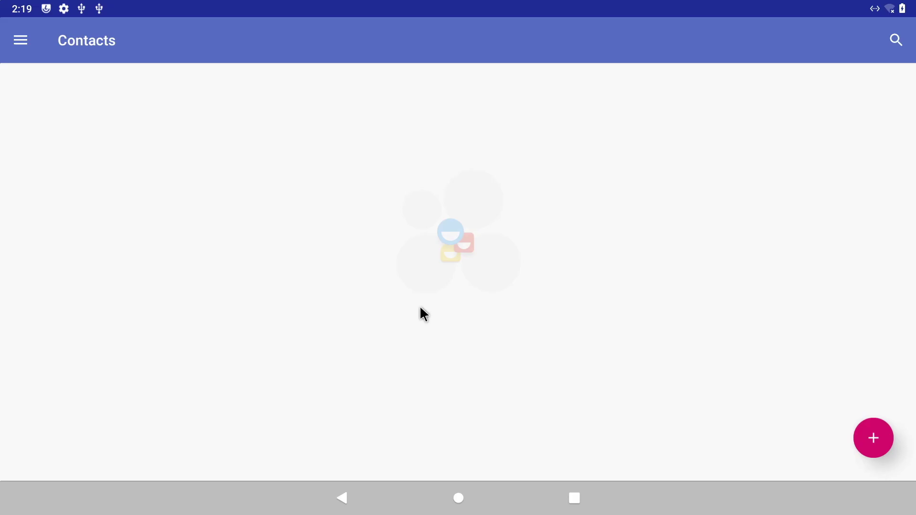
{"action": "left_click", "coordinate": [460, 499]}
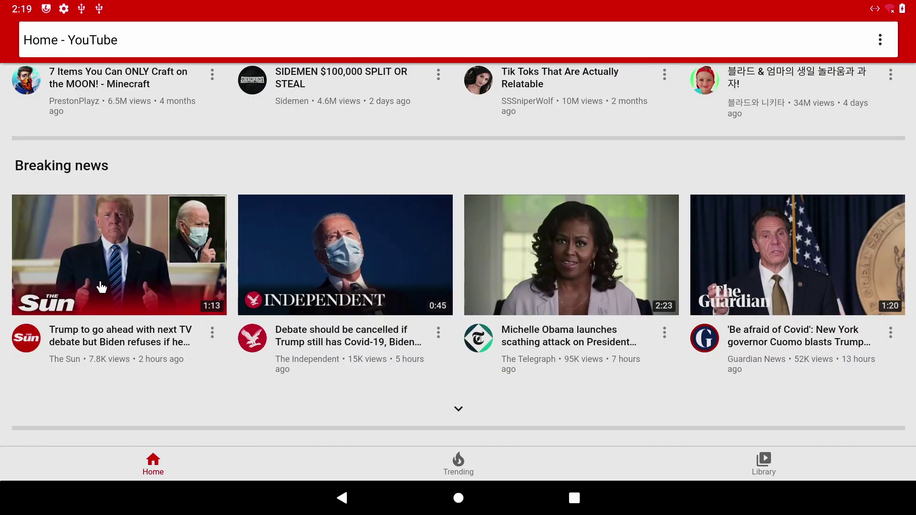
{"action": "left_click", "coordinate": [95, 249]}
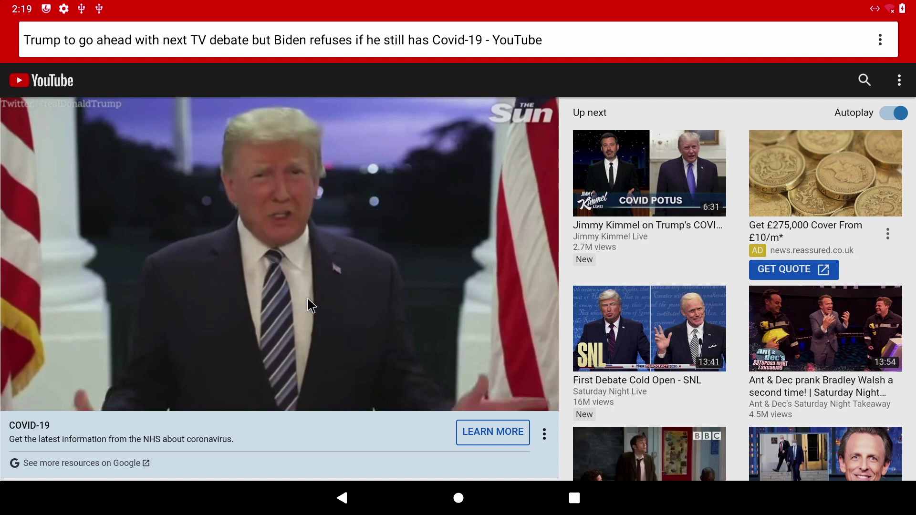
{"action": "key", "text": "Escape"}
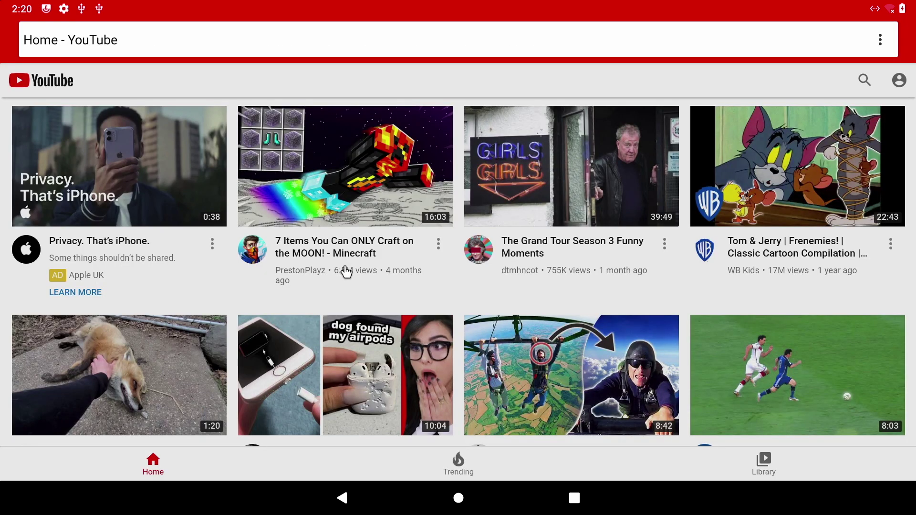
{"action": "scroll", "coordinate": [346, 273], "scroll_direction": "down", "scroll_amount": 3}
{"action": "scroll", "coordinate": [305, 235], "scroll_direction": "up", "scroll_amount": 3}
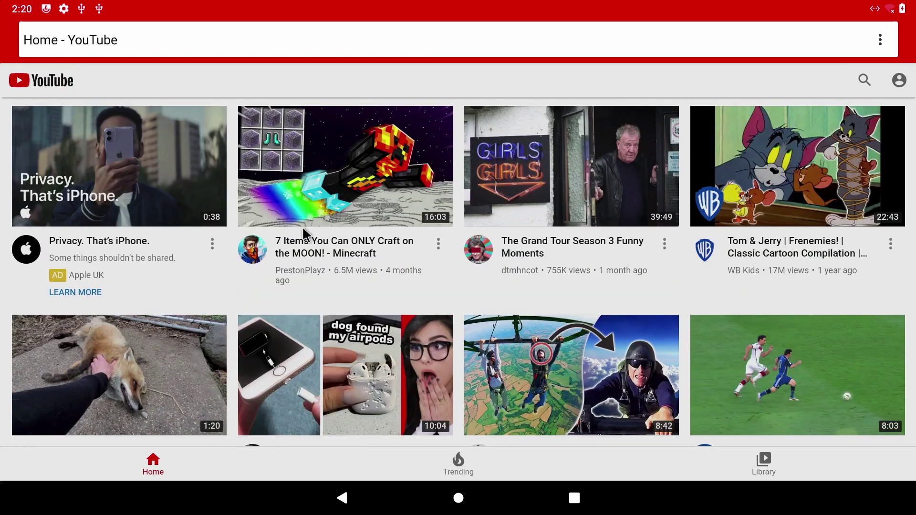
{"action": "left_click", "coordinate": [180, 163]}
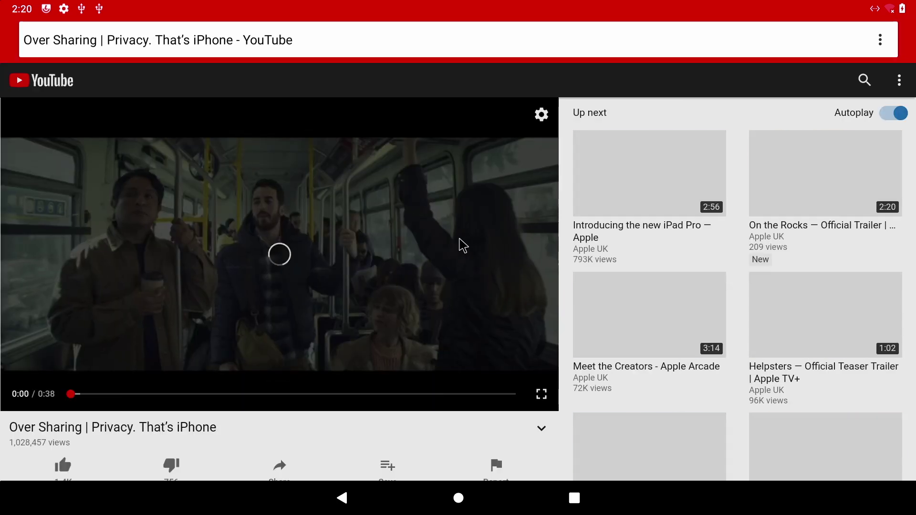